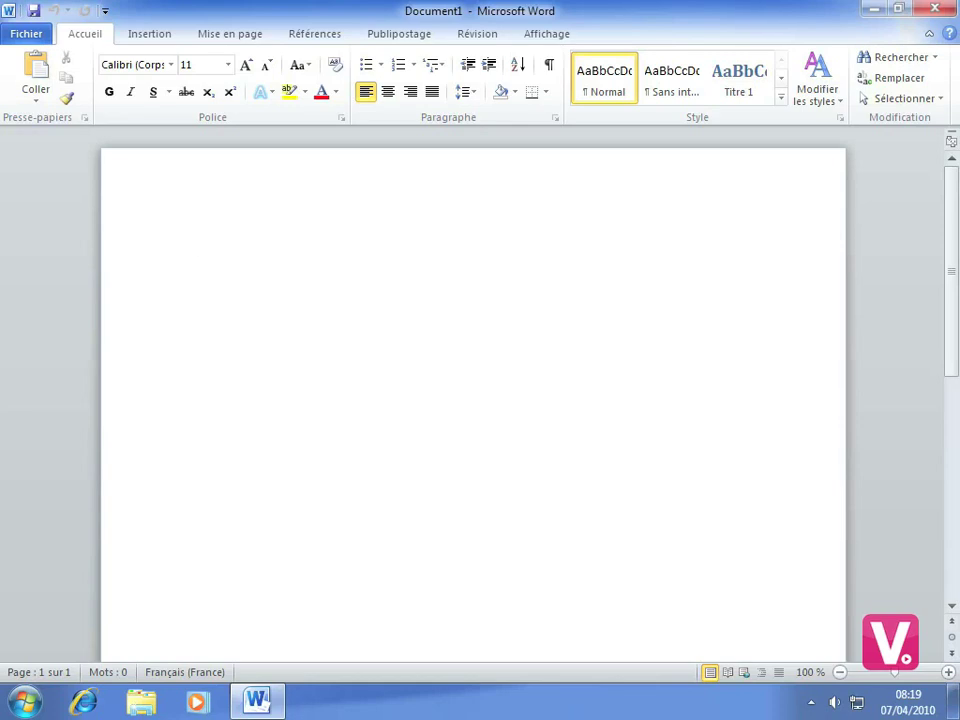
# Step: Write "Bonjour" in the blank document and save it on the Bureau (desktop) as "Présentation" in Document Word format
pyautogui.write('Bonjour')
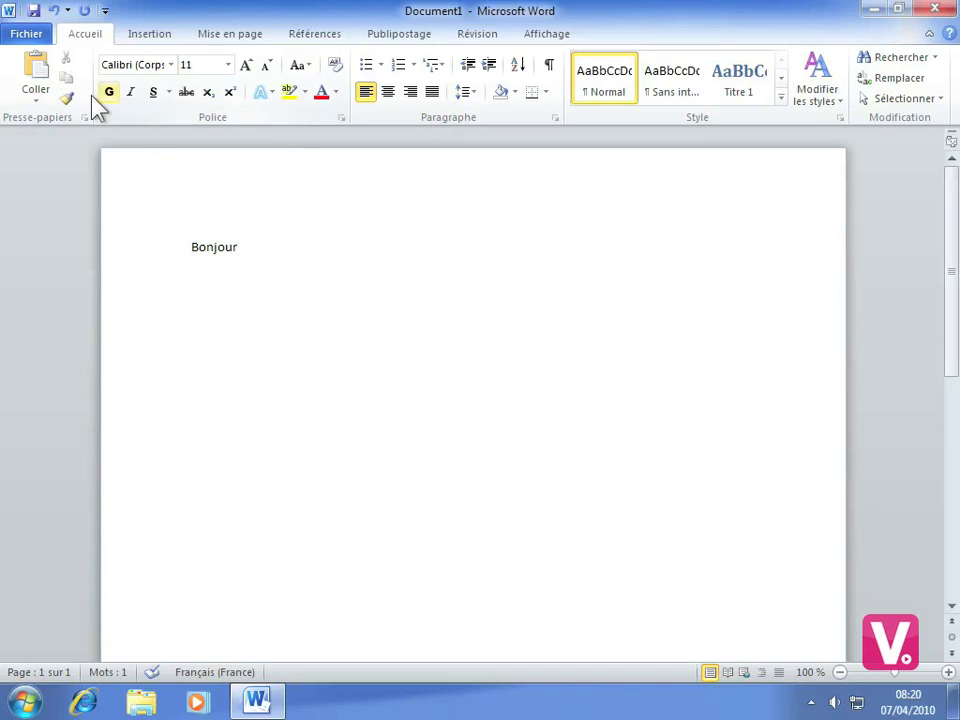
pyautogui.click(30, 38)
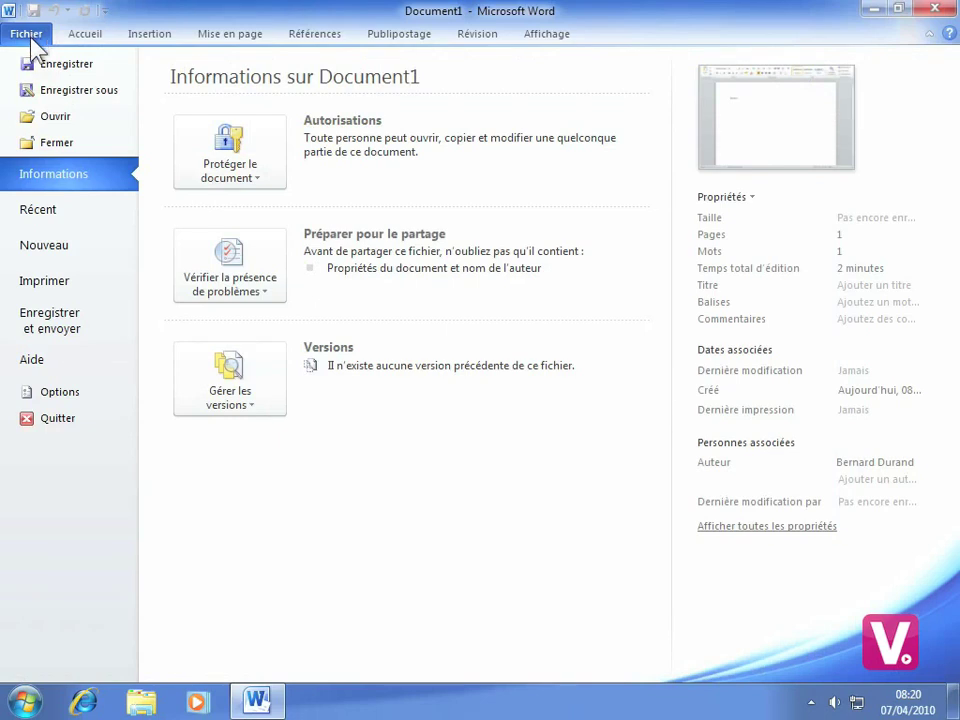
pyautogui.click(83, 96)
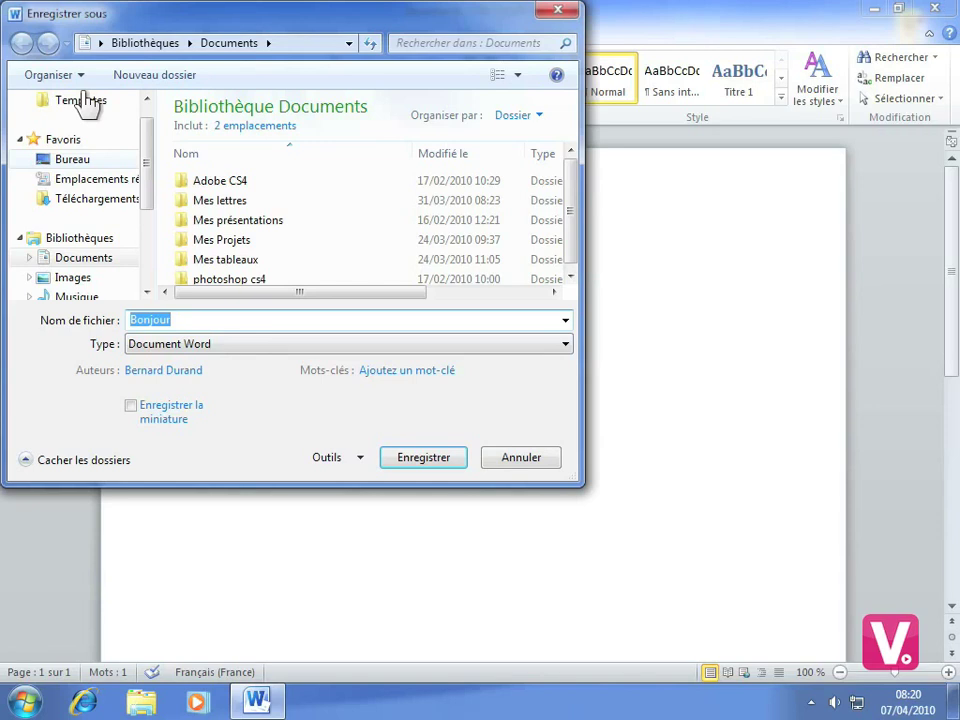
pyautogui.click(74, 162)
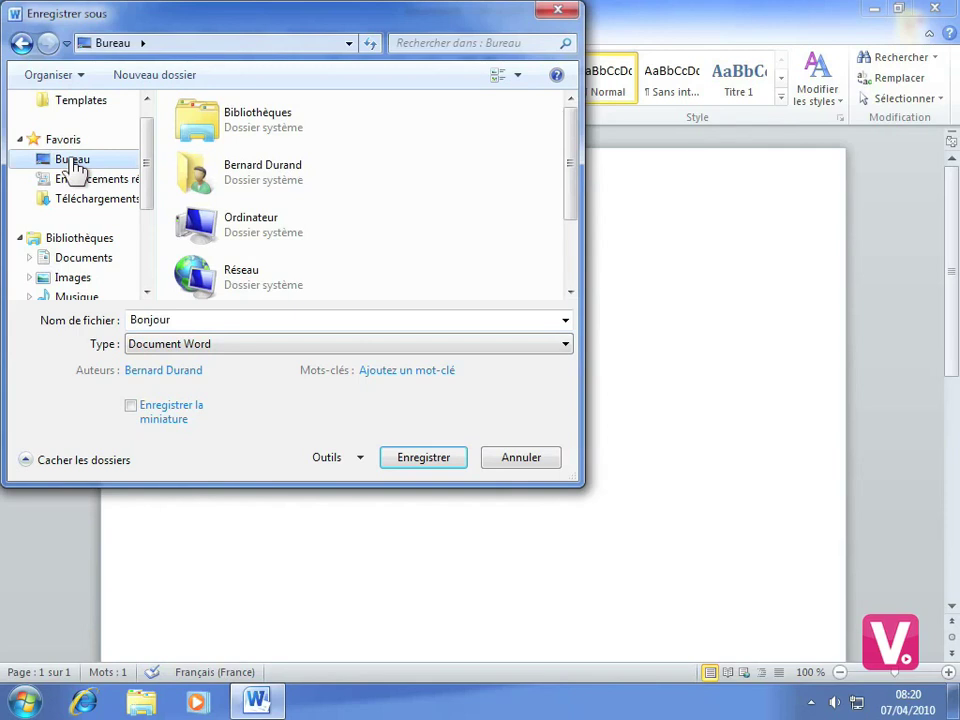
pyautogui.doubleClick(183, 319)
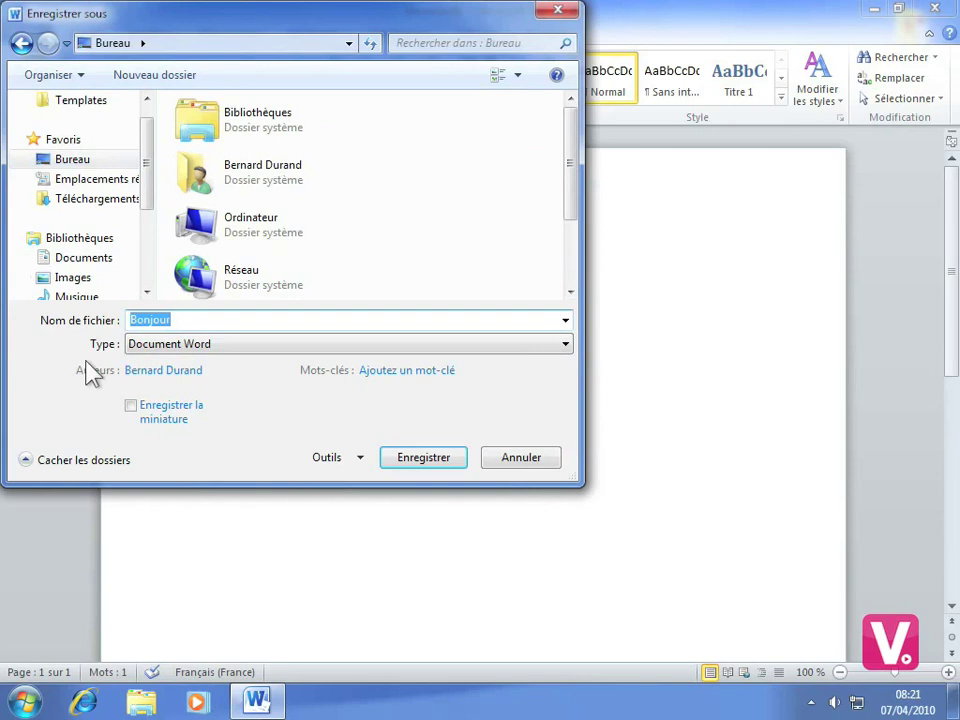
pyautogui.write('Présentation')
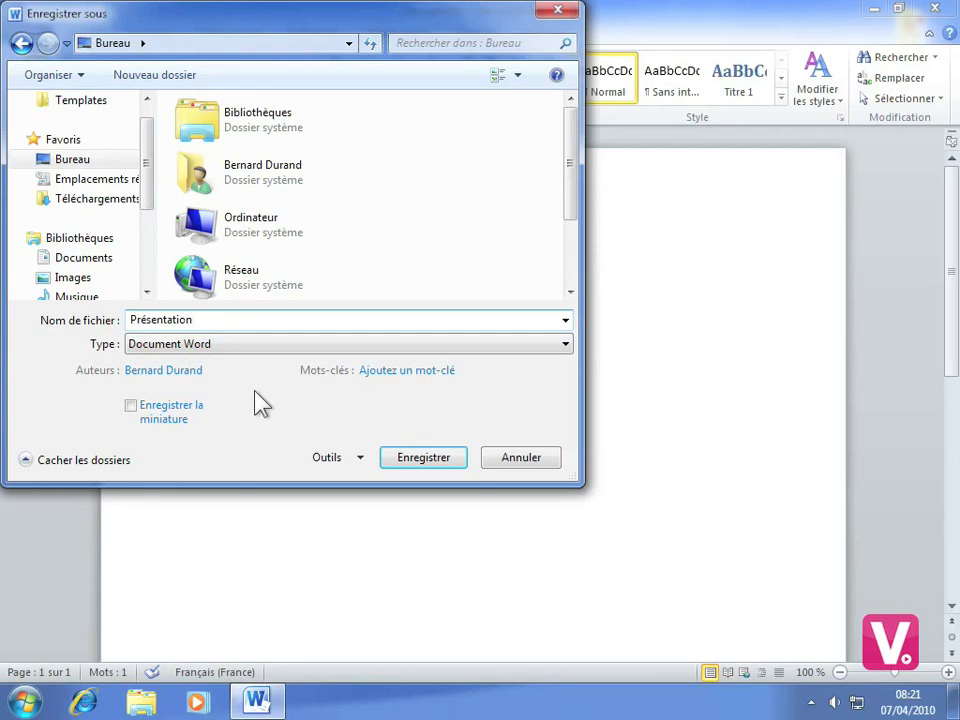
pyautogui.click(566, 346)
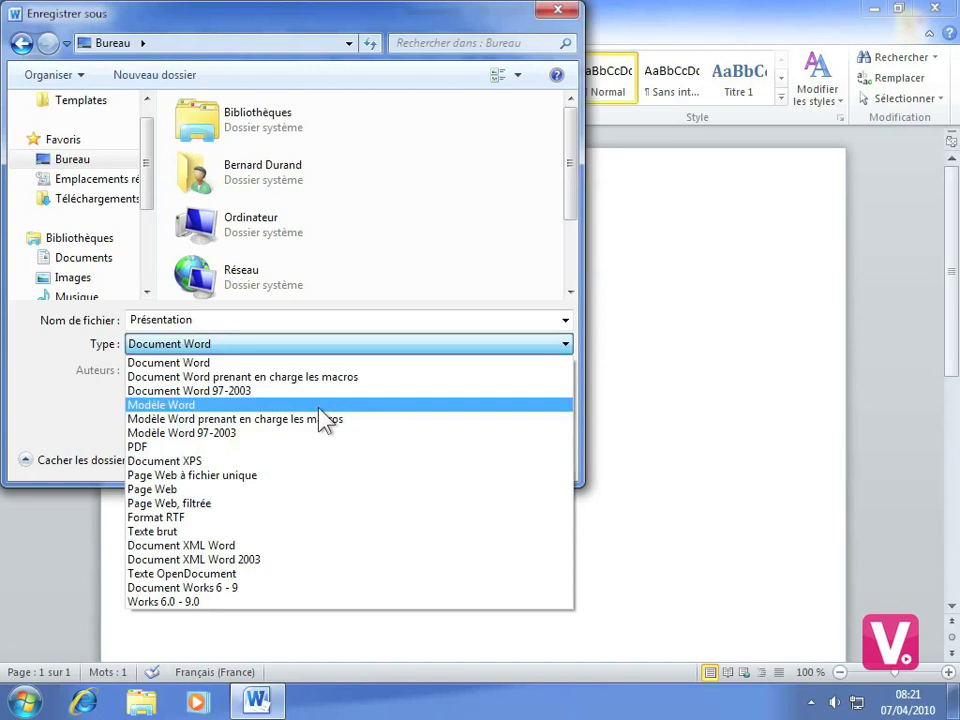
pyautogui.click(150, 364)
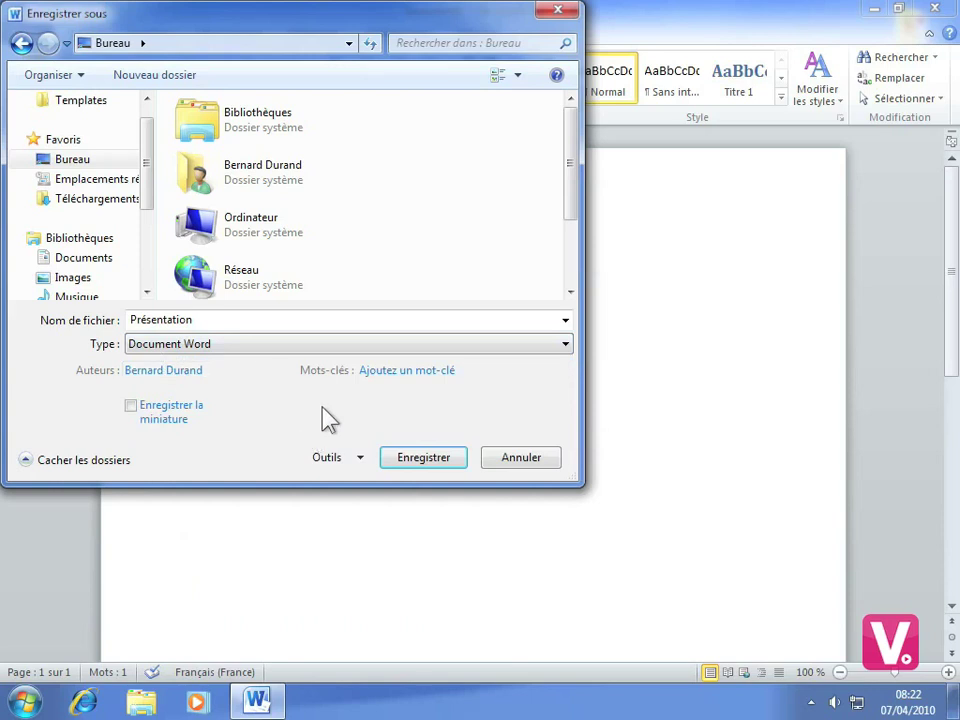
pyautogui.click(426, 458)
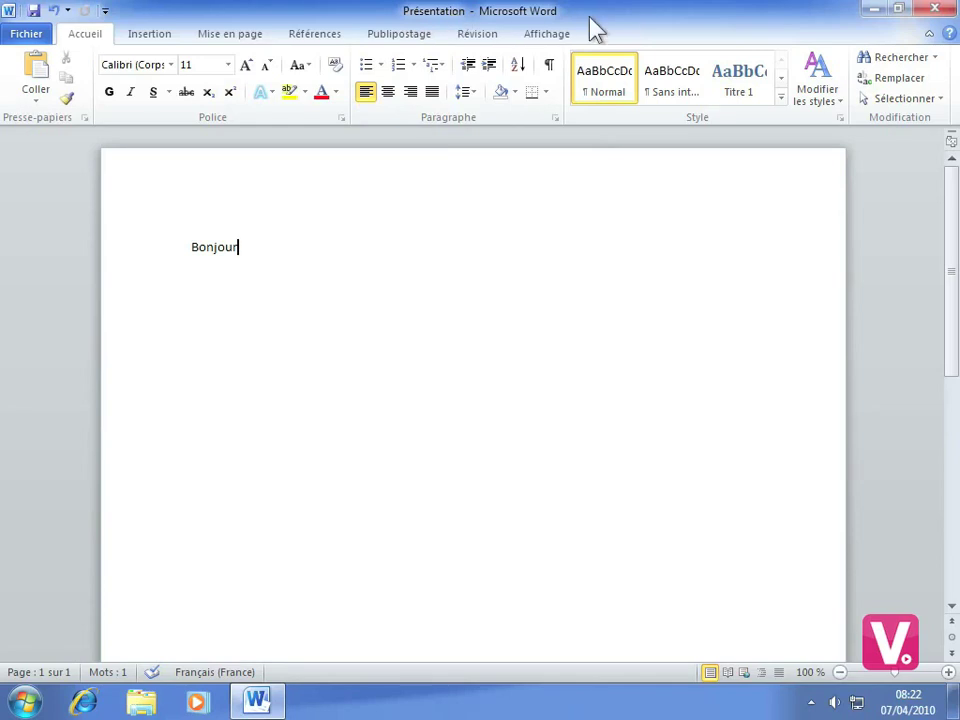
# Step: Close the saved document and reopen Présentation from the desktop
pyautogui.click(938, 12)
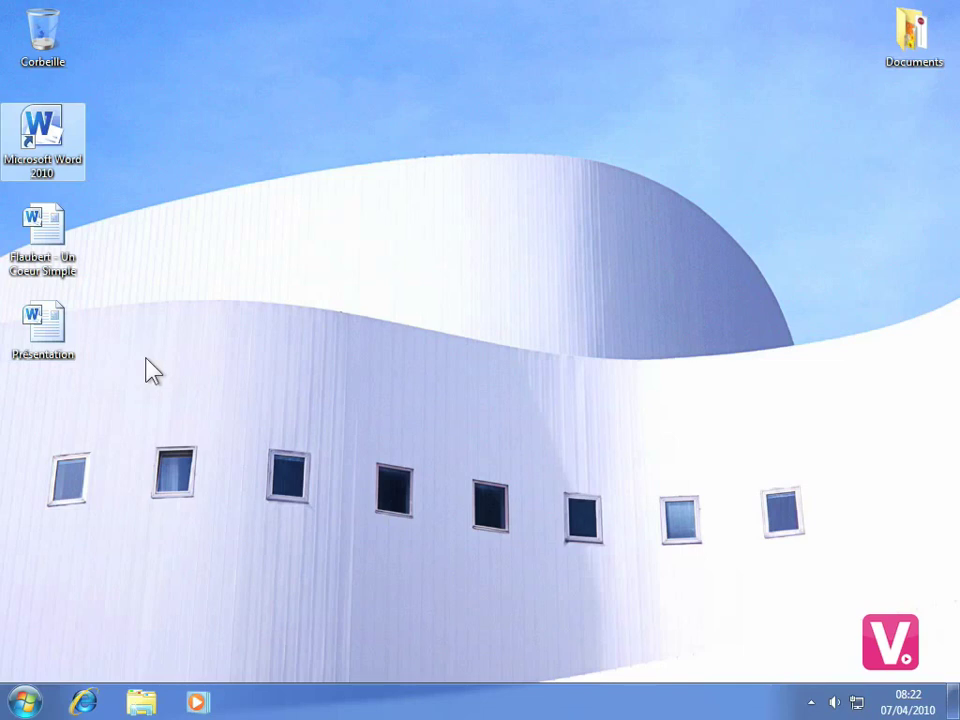
pyautogui.doubleClick(40, 328)
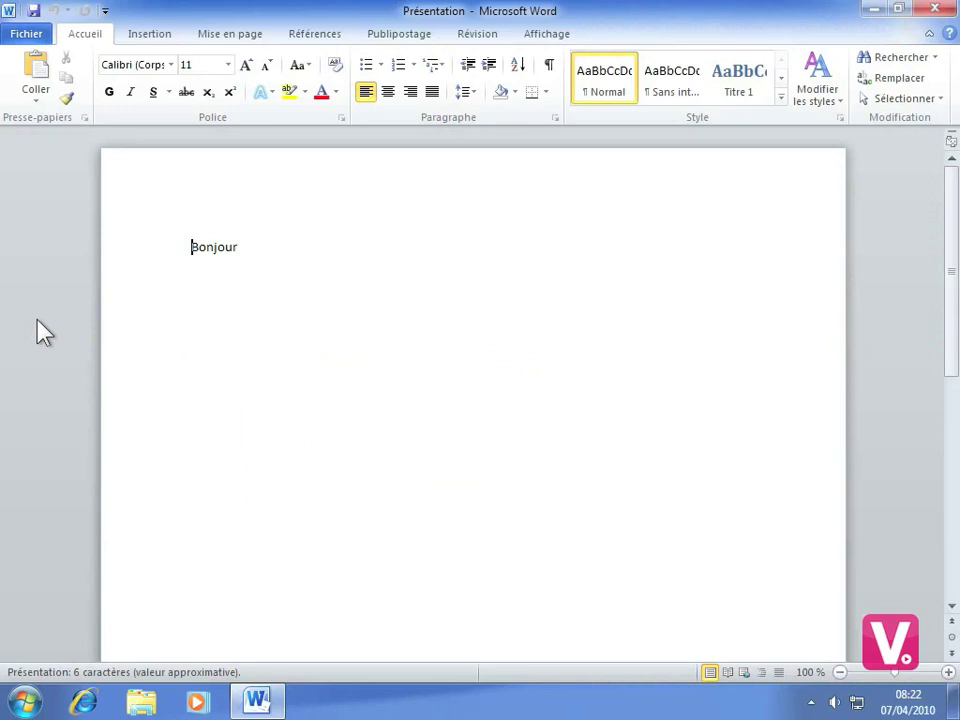
# Step: Add a comma after "Bonjour" and a new paragraph reading "Je m'appelle" followed by a first name and a full stop
pyautogui.click(252, 246)
pyautogui.write(',')
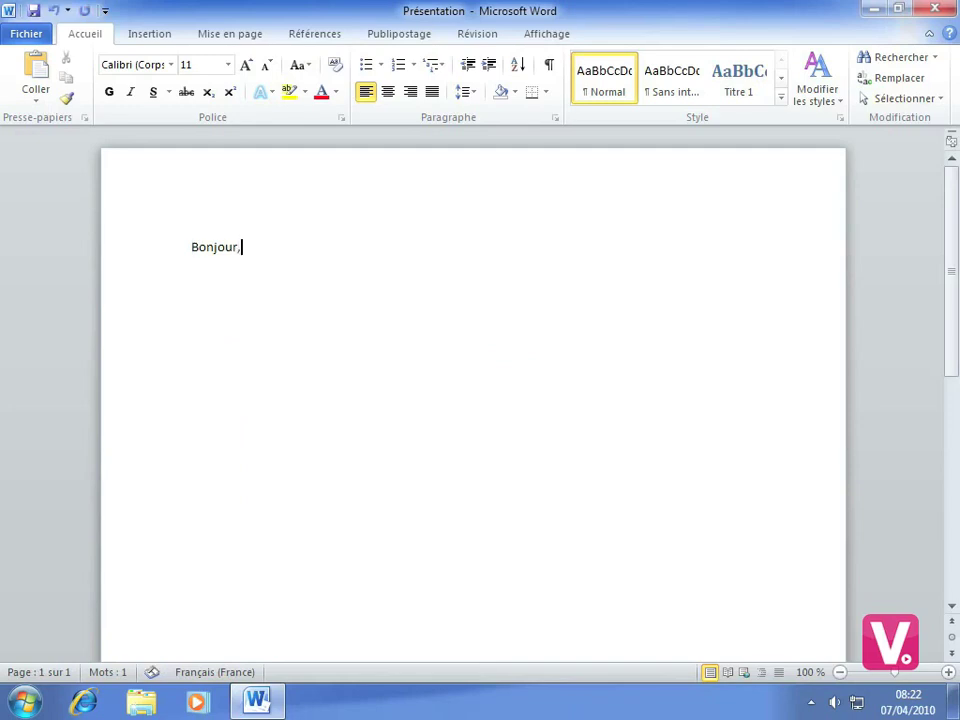
pyautogui.press('Return')
pyautogui.write("Je m'apl")
pyautogui.press('BackSpace')
pyautogui.write('e')
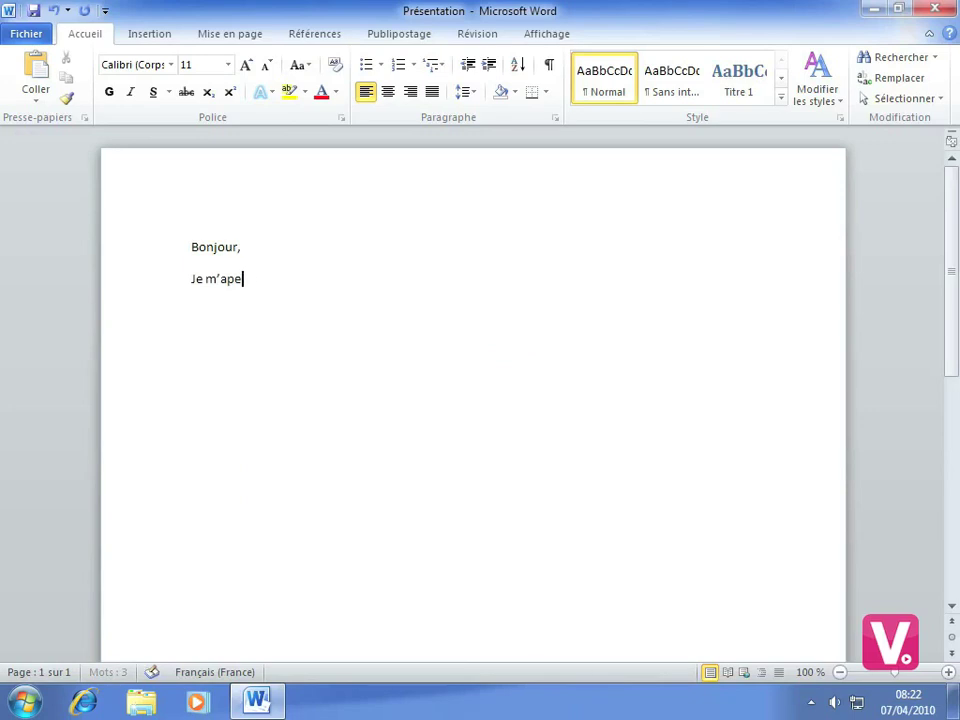
pyautogui.write('lle')
pyautogui.press('BackSpace')
pyautogui.press('BackSpace')
pyautogui.press('BackSpace')
pyautogui.press('BackSpace')
pyautogui.press('BackSpace')
pyautogui.press('BackSpace')
pyautogui.write('ppelle K')
pyautogui.press('BackSpace')
pyautogui.write('Albert.')
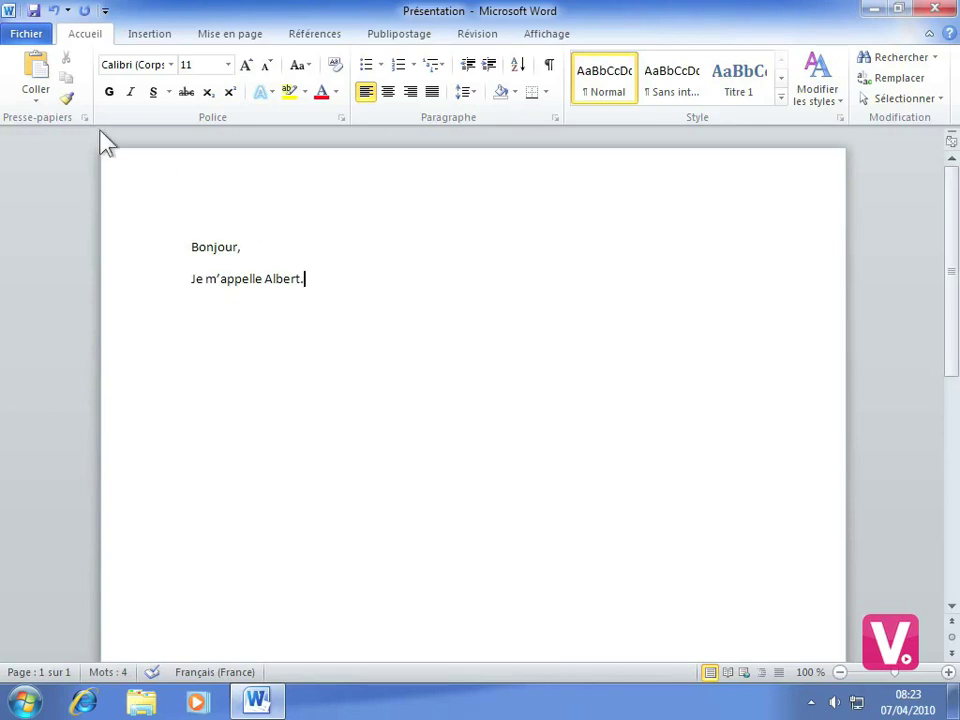
# Step: Save the edited document under its existing name, and close and reopen it from the desktop
pyautogui.click(25, 36)
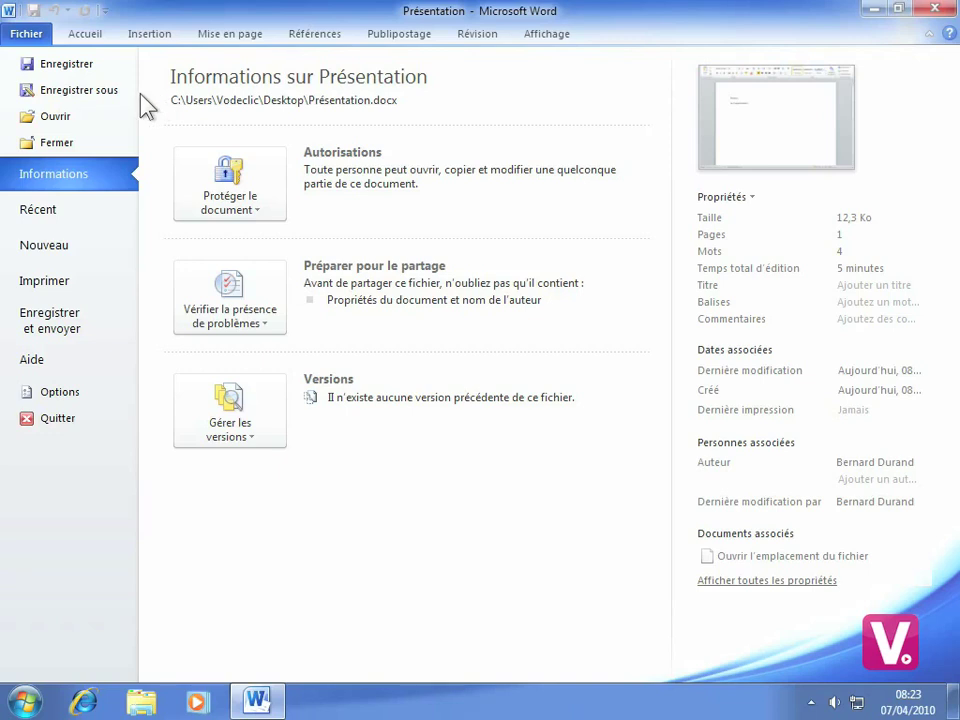
pyautogui.click(67, 66)
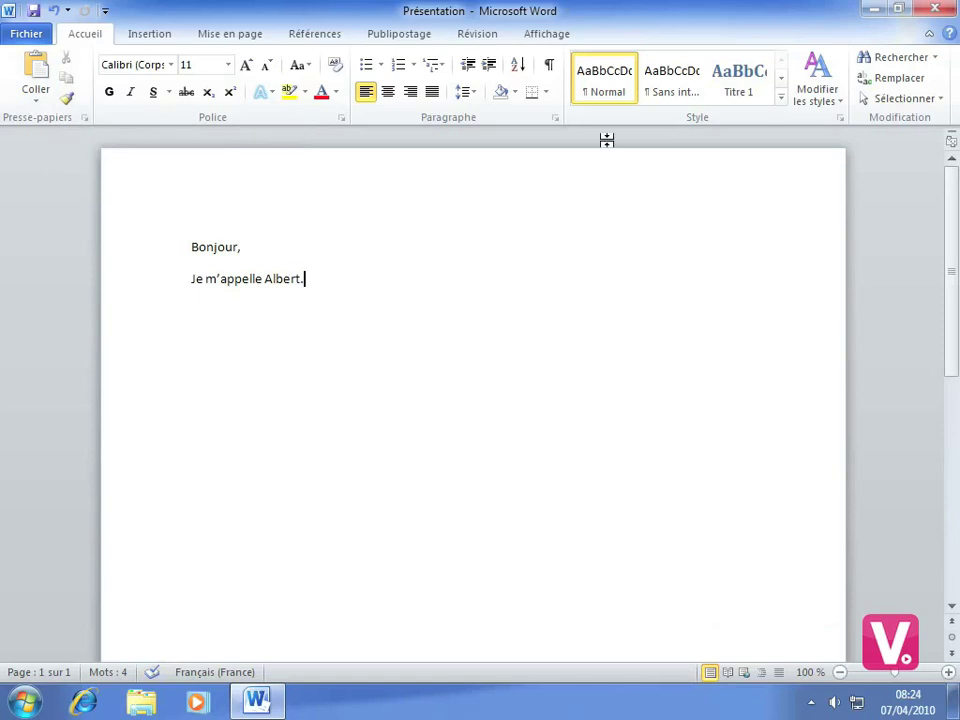
pyautogui.click(935, 12)
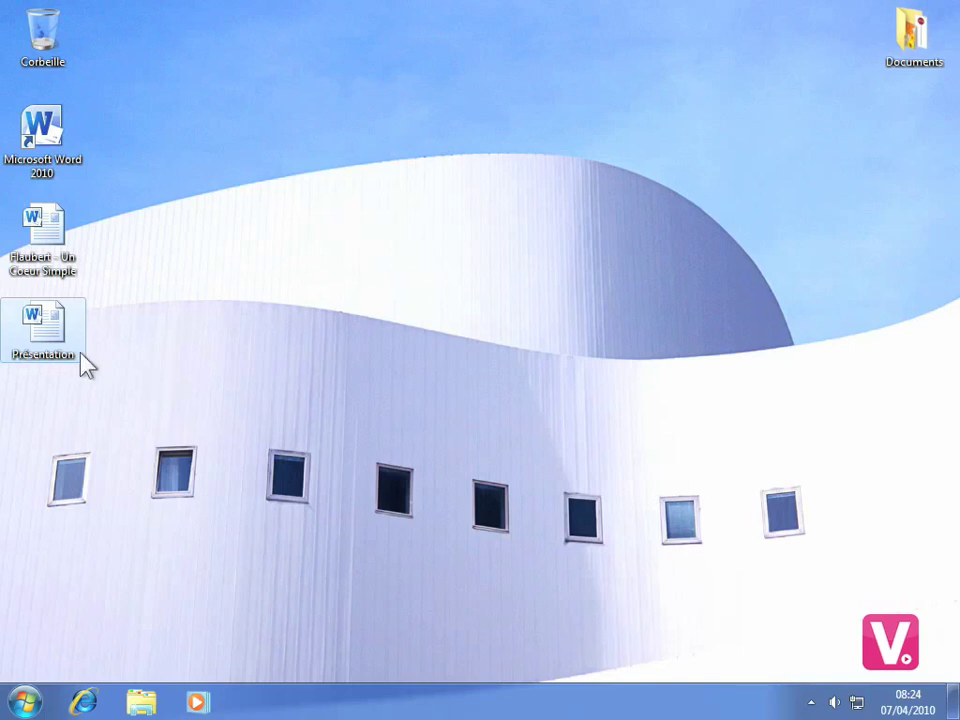
pyautogui.doubleClick(53, 330)
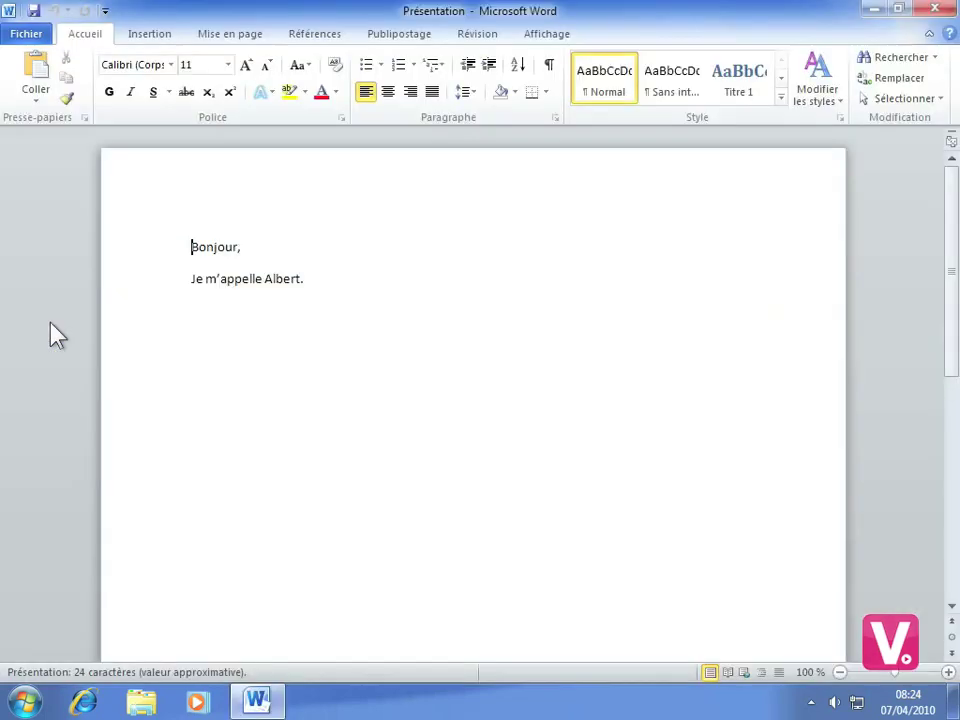